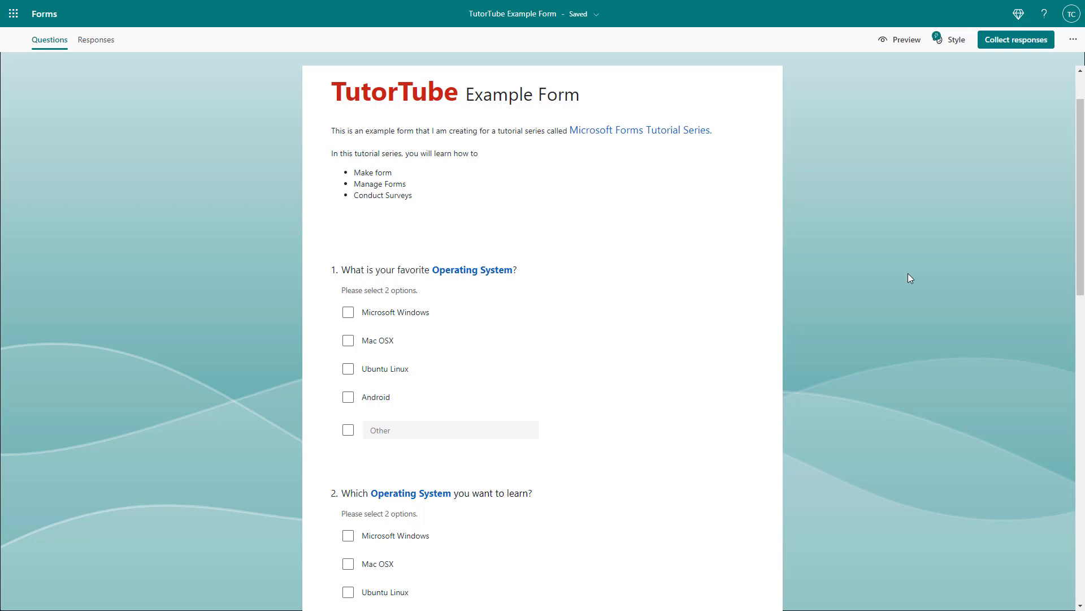
# - Look over the existing questions and open the question suggestions at the end of the form
pyautogui.scroll(-15, 820, 267)
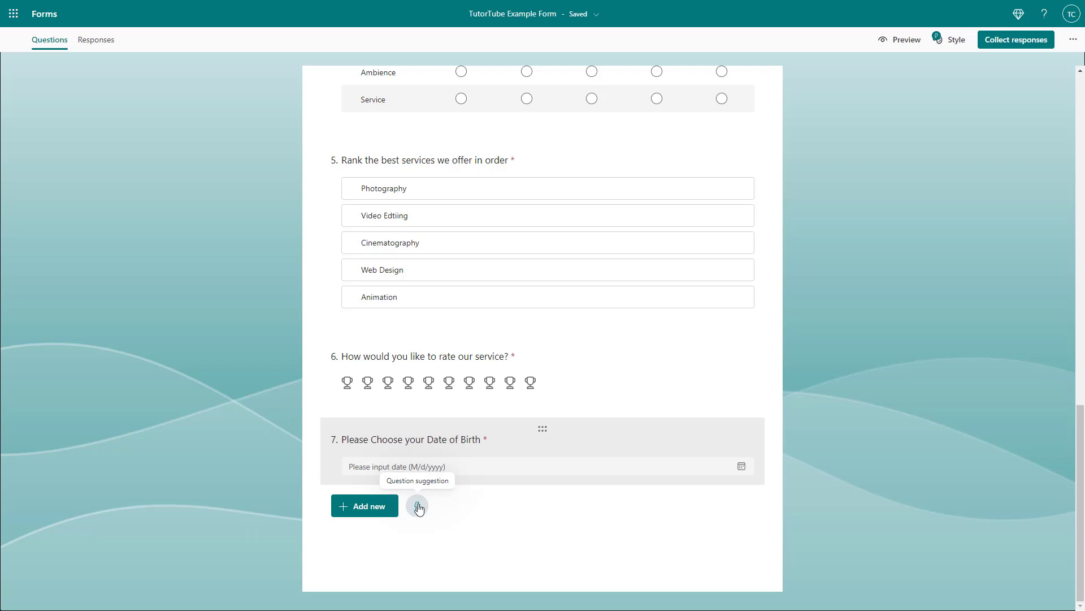
pyautogui.scroll(12, 432, 500)
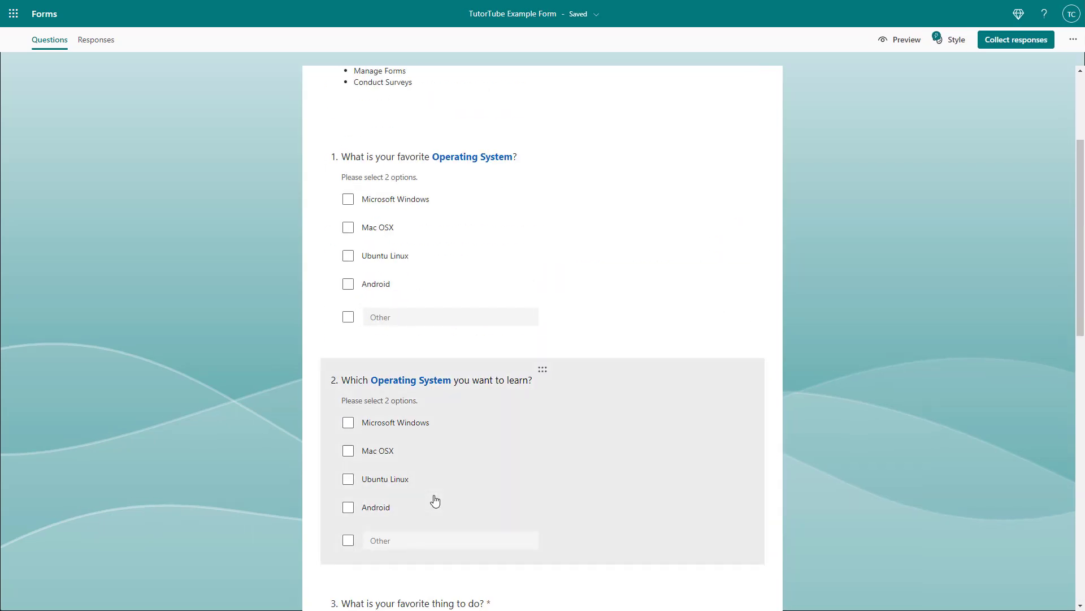
pyautogui.scroll(-10, 434, 501)
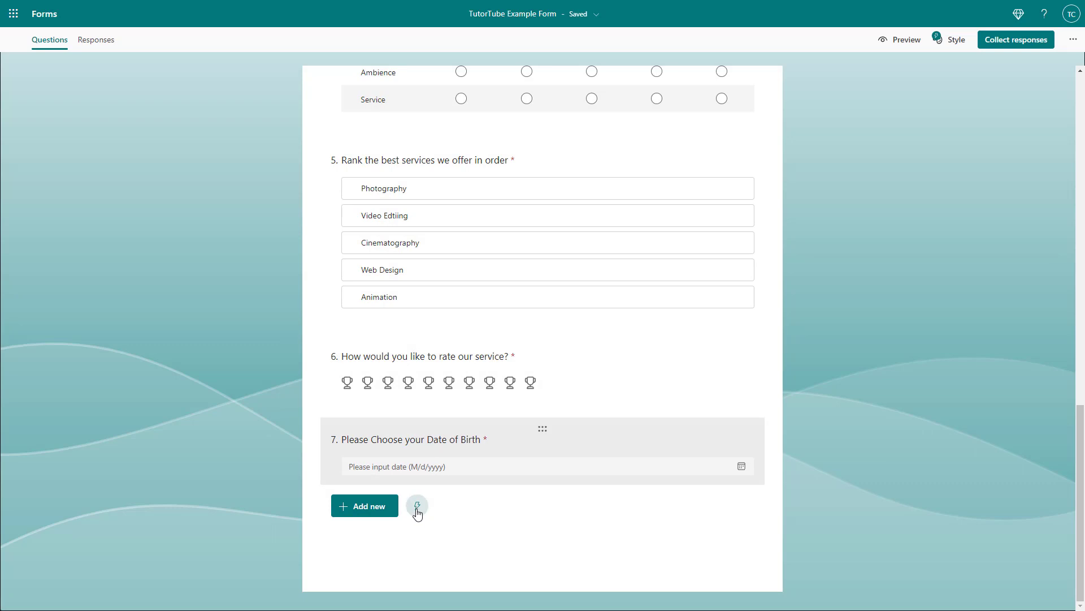
pyautogui.click(417, 506)
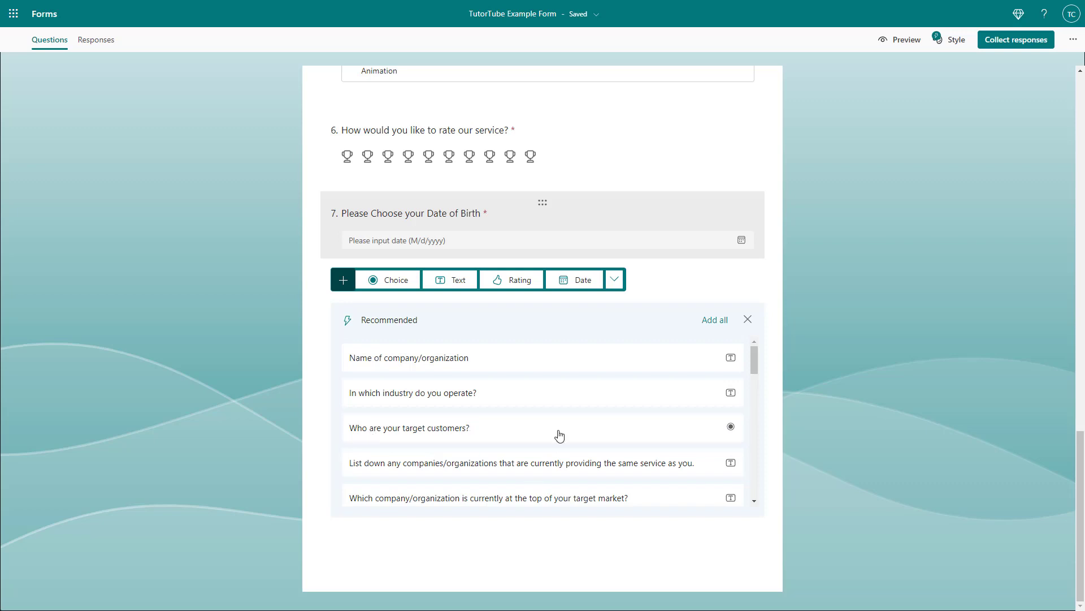
# - Examine the recommended questions for ones that suit the form
pyautogui.scroll(-5, 631, 402)
pyautogui.scroll(-5, 631, 402)
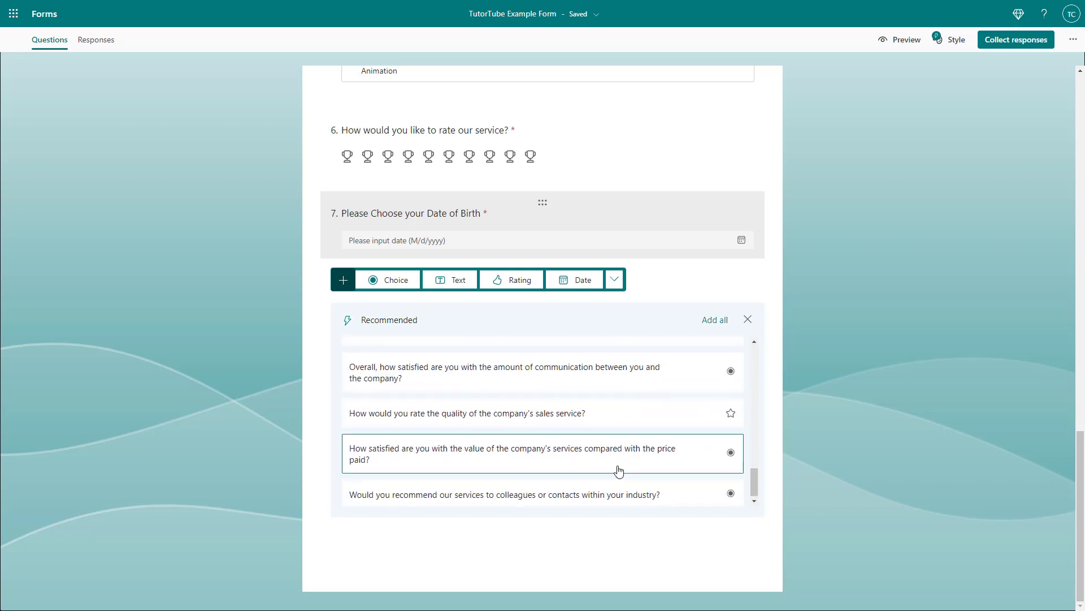
pyautogui.scroll(3, 620, 470)
pyautogui.scroll(-3, 611, 461)
pyautogui.scroll(4, 689, 450)
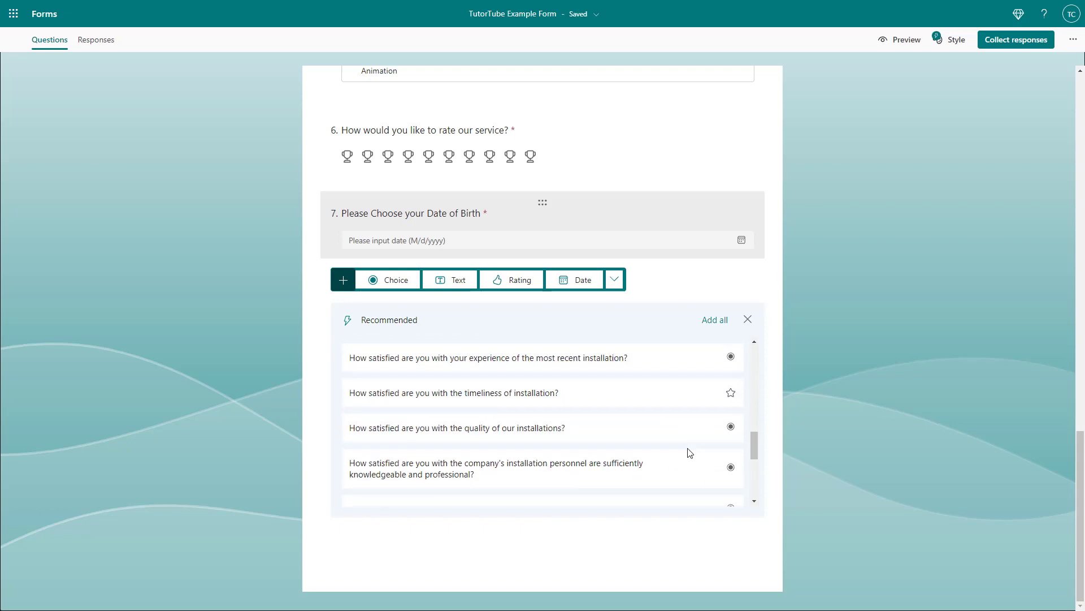
pyautogui.scroll(-3, 688, 451)
pyautogui.scroll(8, 688, 451)
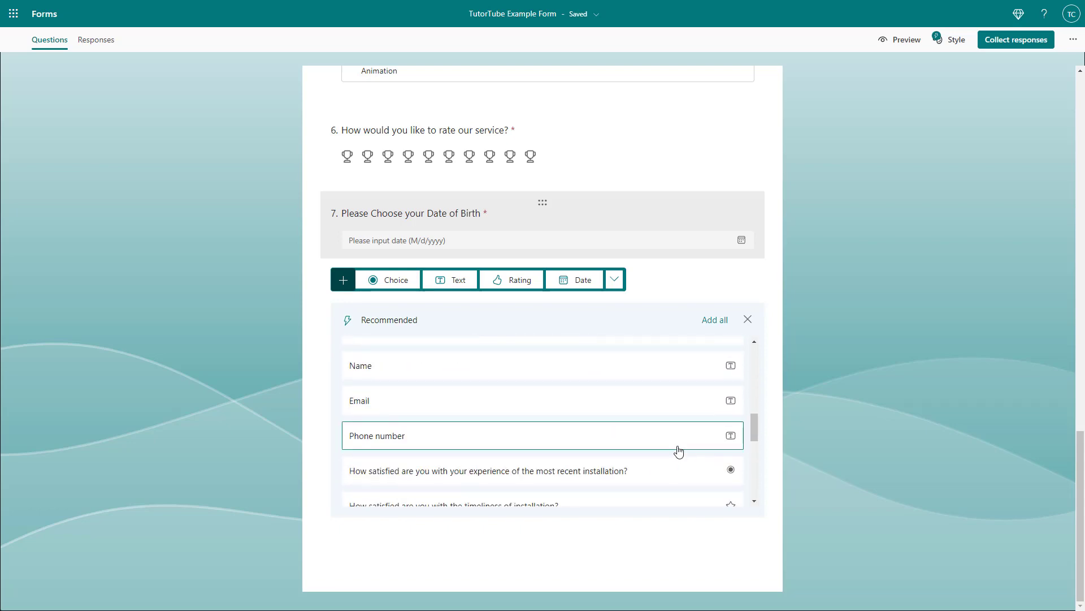
pyautogui.scroll(-2, 673, 452)
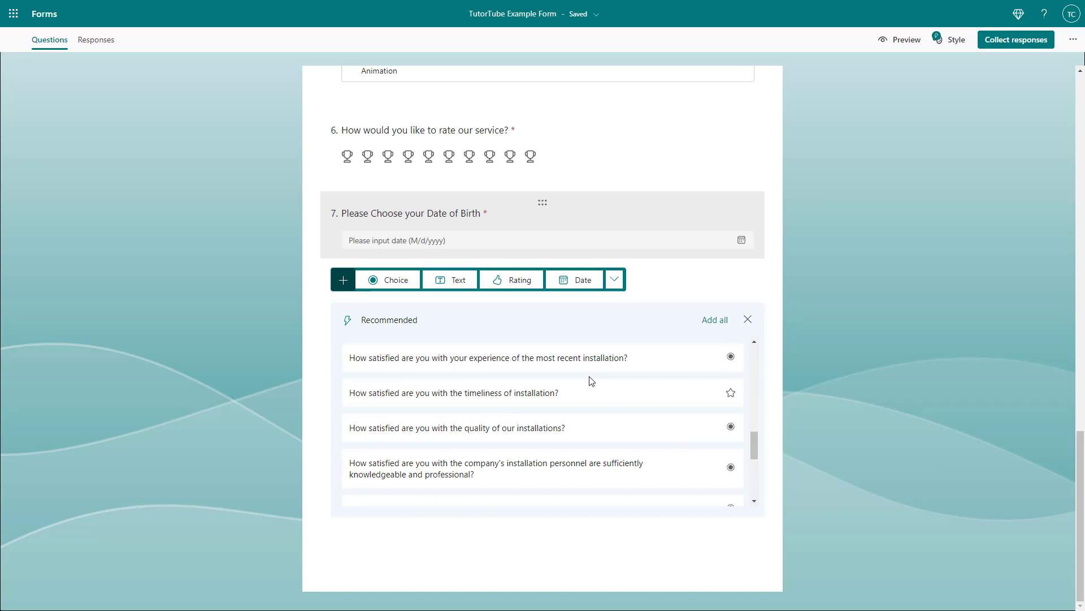
pyautogui.scroll(5, 537, 429)
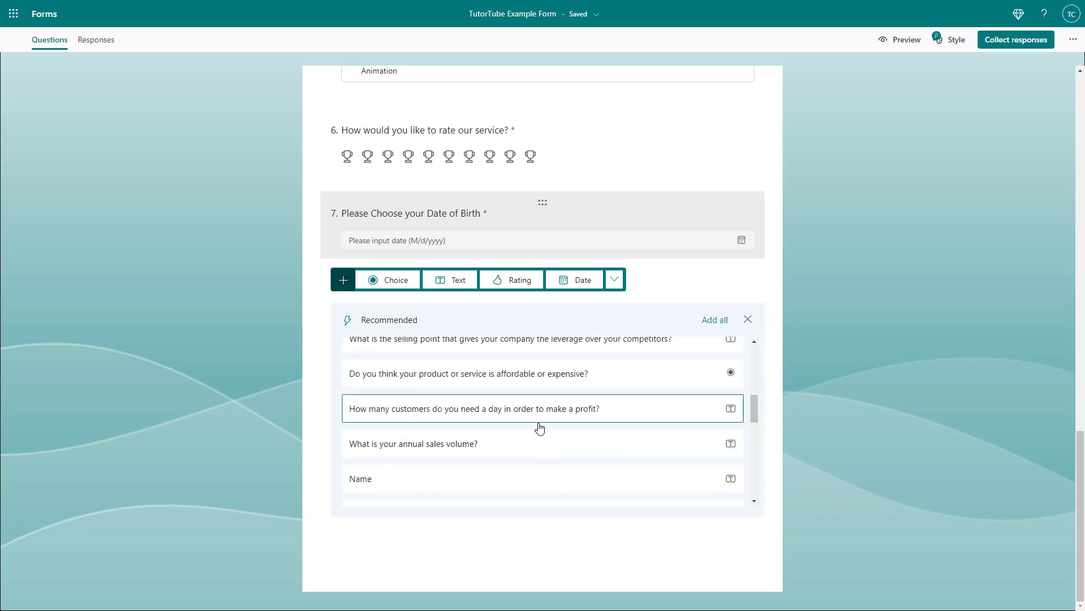
pyautogui.scroll(-2, 560, 433)
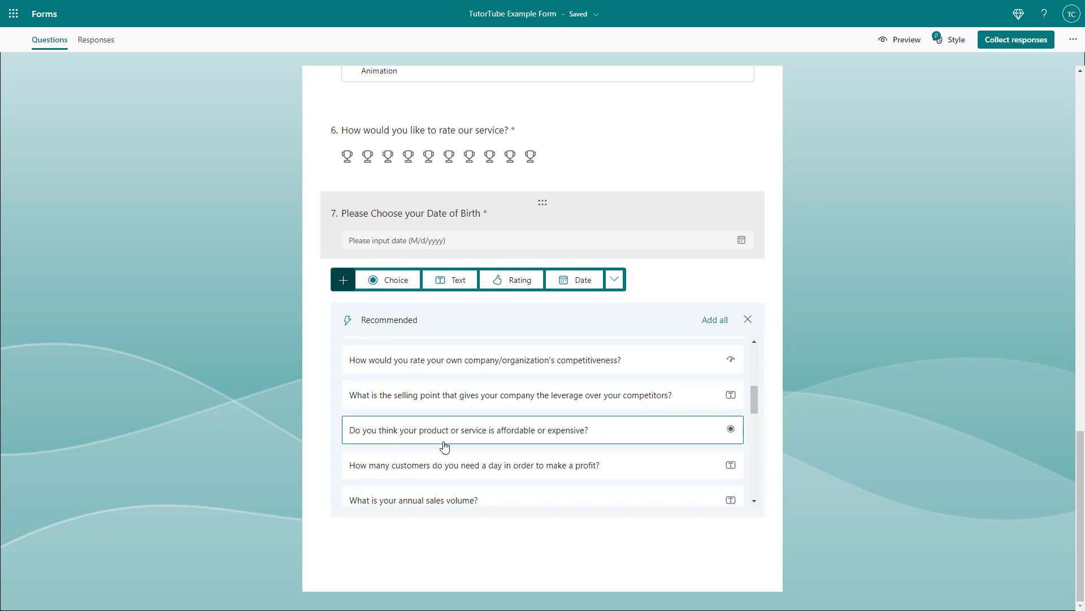
# - Add the recommended questions "Do you think your product or service is affordable or expensive?" and "Who are your target customers?" to the form
pyautogui.click(535, 430)
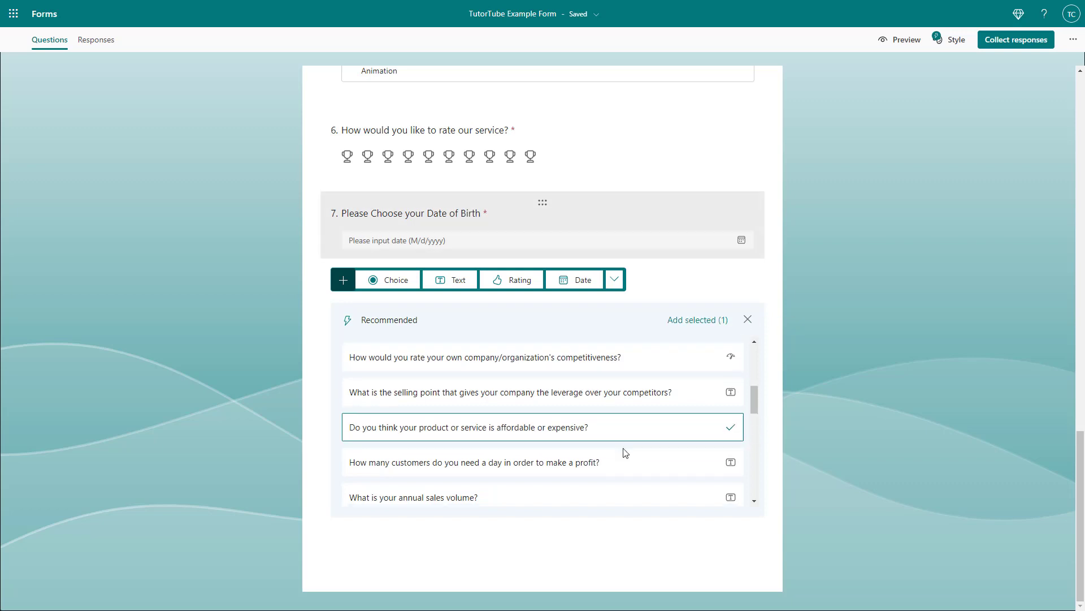
pyautogui.scroll(-5, 626, 451)
pyautogui.scroll(6, 627, 450)
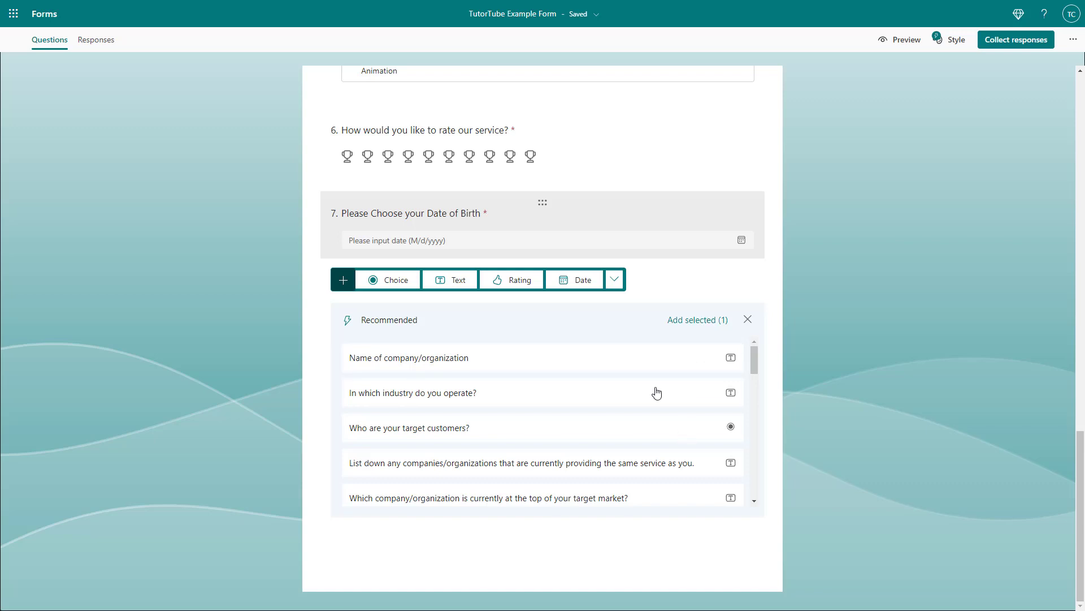
pyautogui.click(640, 431)
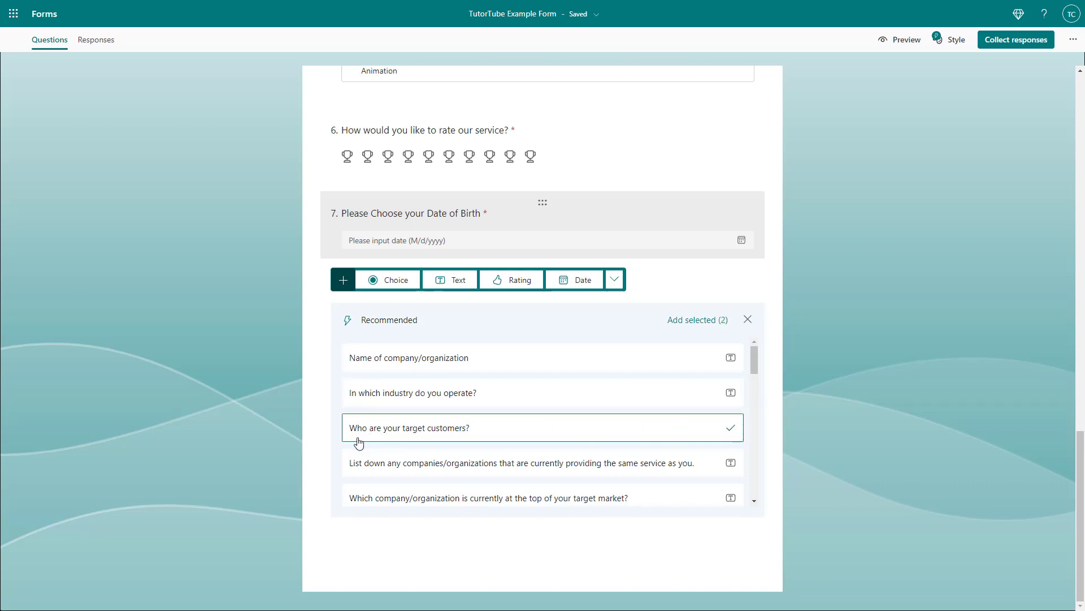
pyautogui.click(690, 324)
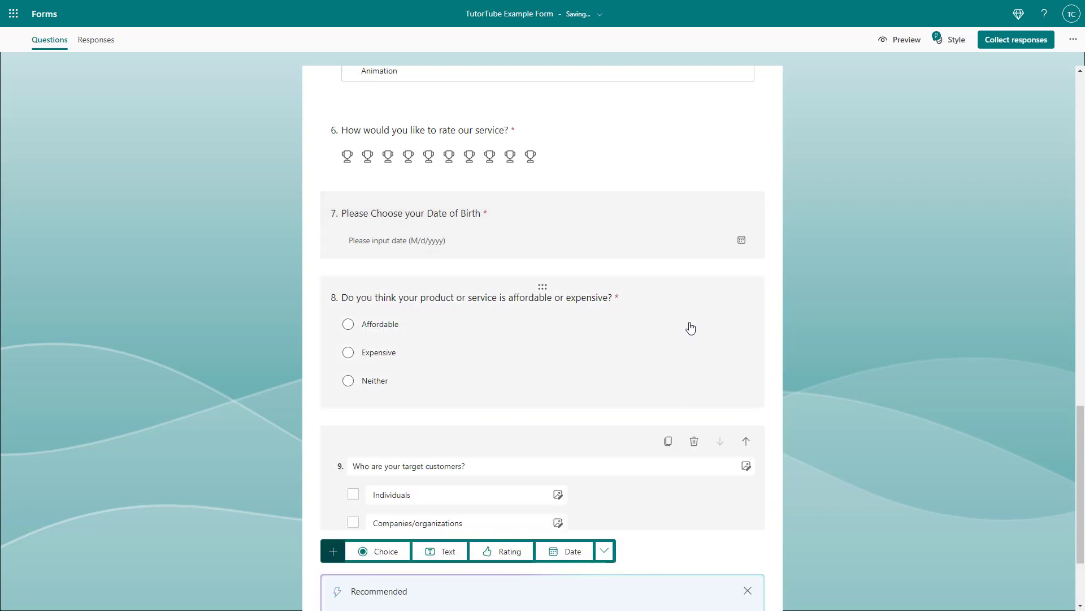
# - Look over the two added questions and open question 8, about affordable or expensive, for editing
pyautogui.scroll(-4, 644, 346)
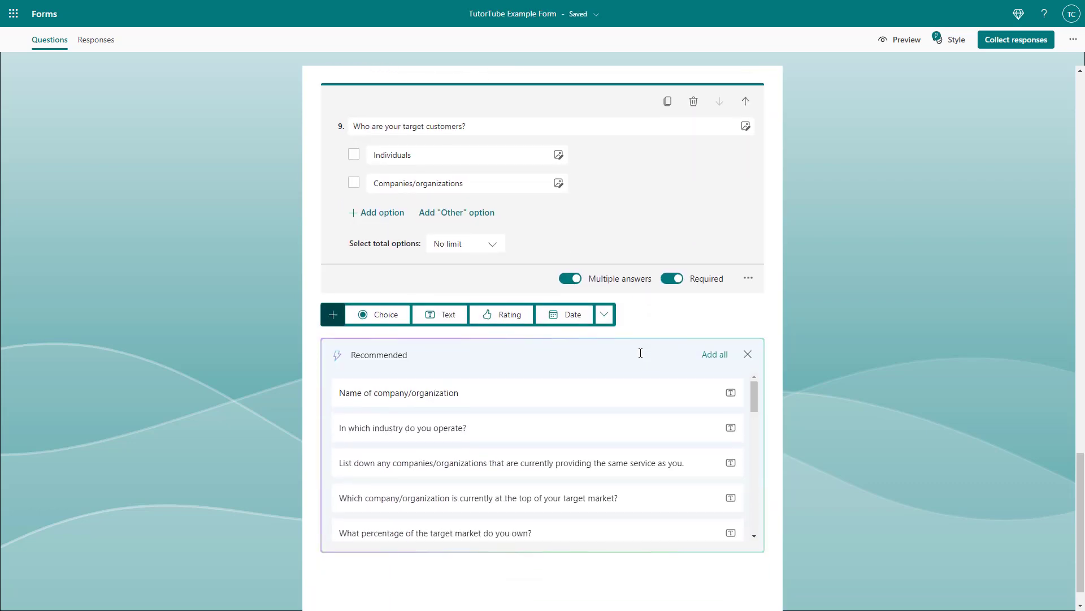
pyautogui.scroll(5, 642, 364)
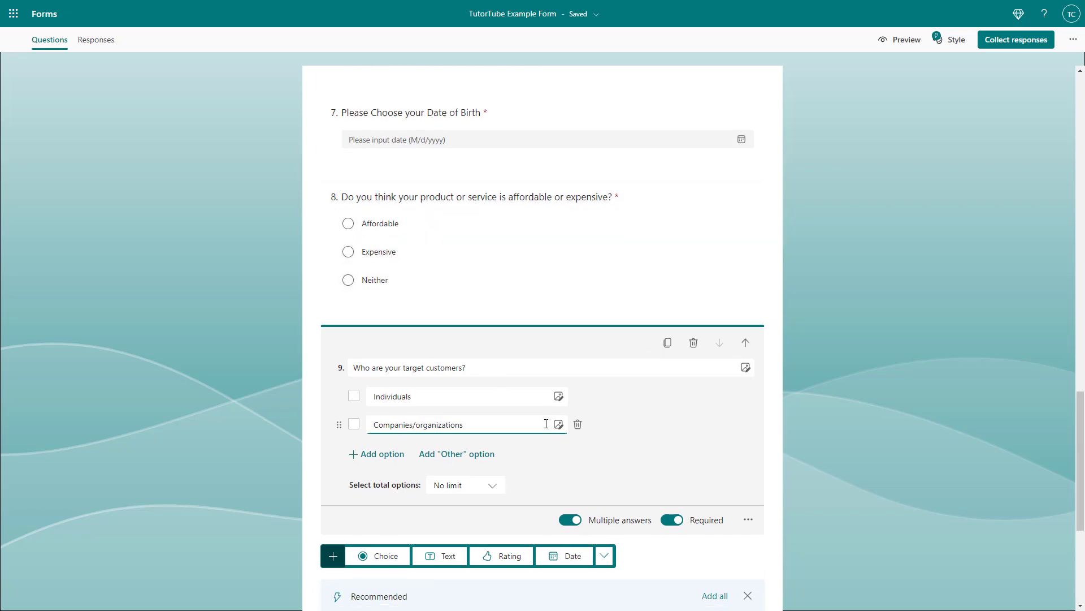
pyautogui.scroll(-2, 509, 385)
pyautogui.scroll(3, 513, 316)
pyautogui.click(513, 311)
pyautogui.scroll(-2, 480, 314)
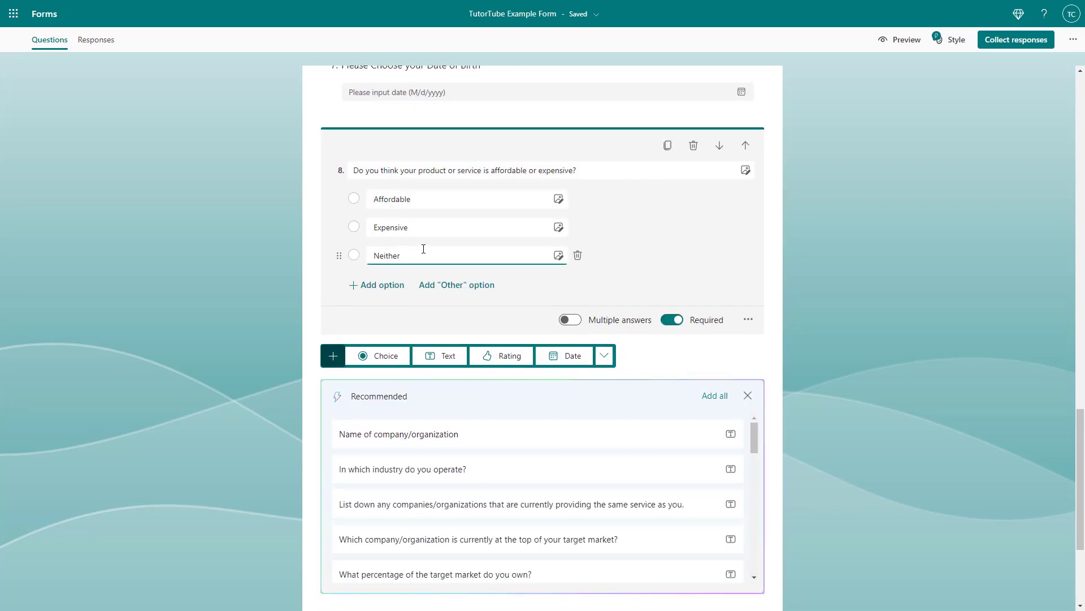
# - Add a fourth answer option and an "Other" option to question 8
pyautogui.click(386, 285)
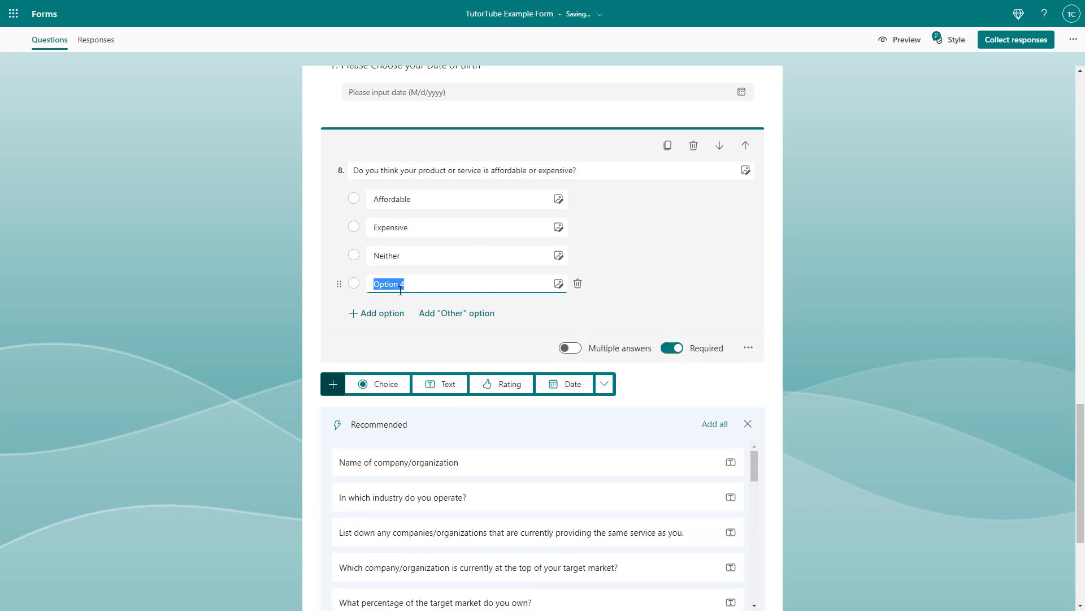
pyautogui.click(458, 317)
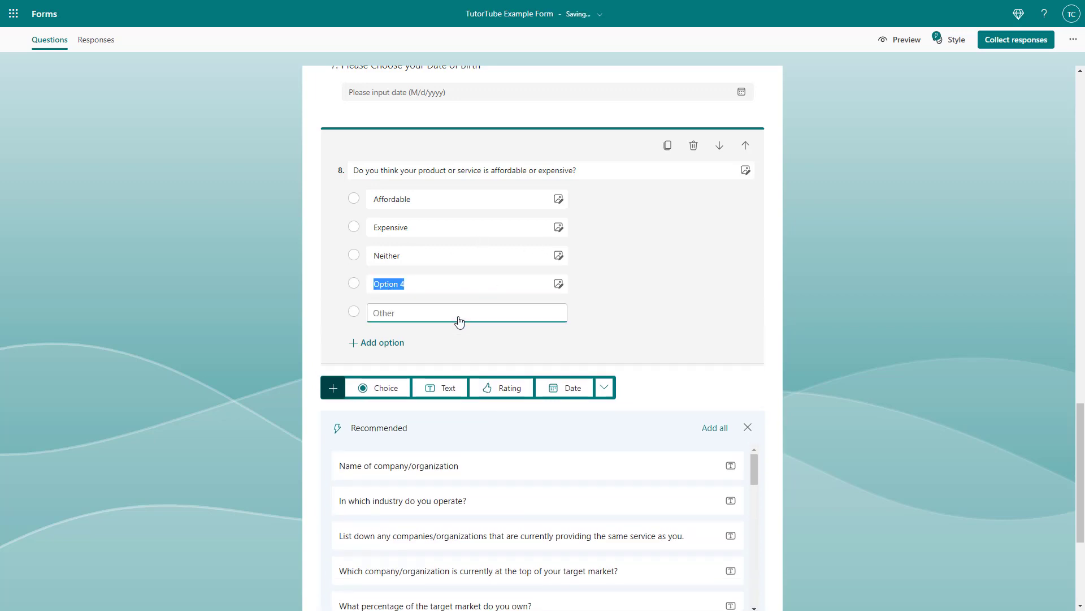
pyautogui.click(658, 300)
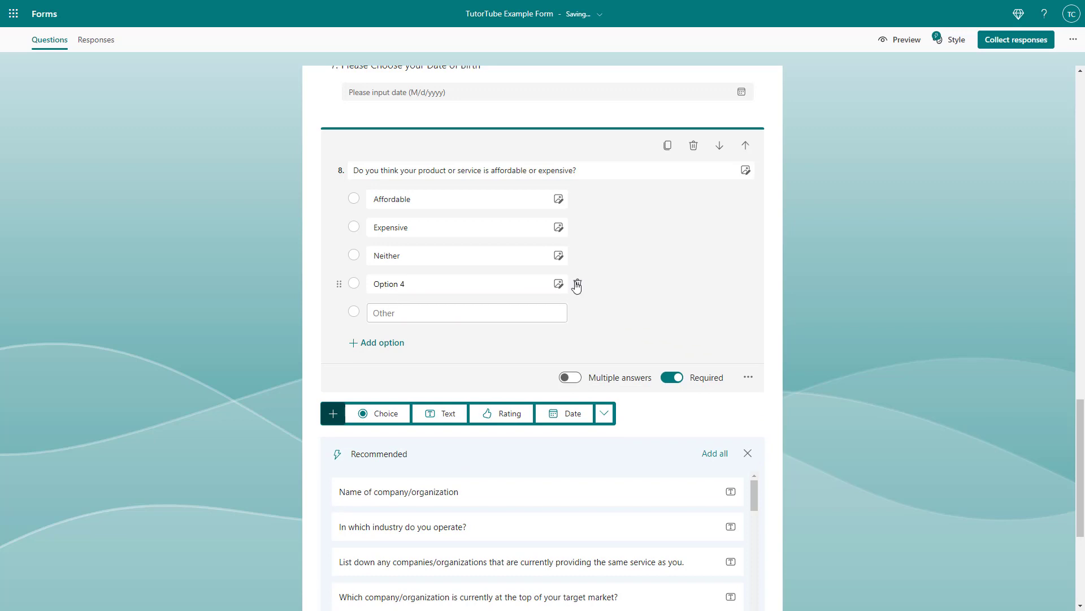
# - Delete all answer options of question 8, including the "Other" option
pyautogui.click(576, 283)
pyautogui.click(577, 254)
pyautogui.click(577, 227)
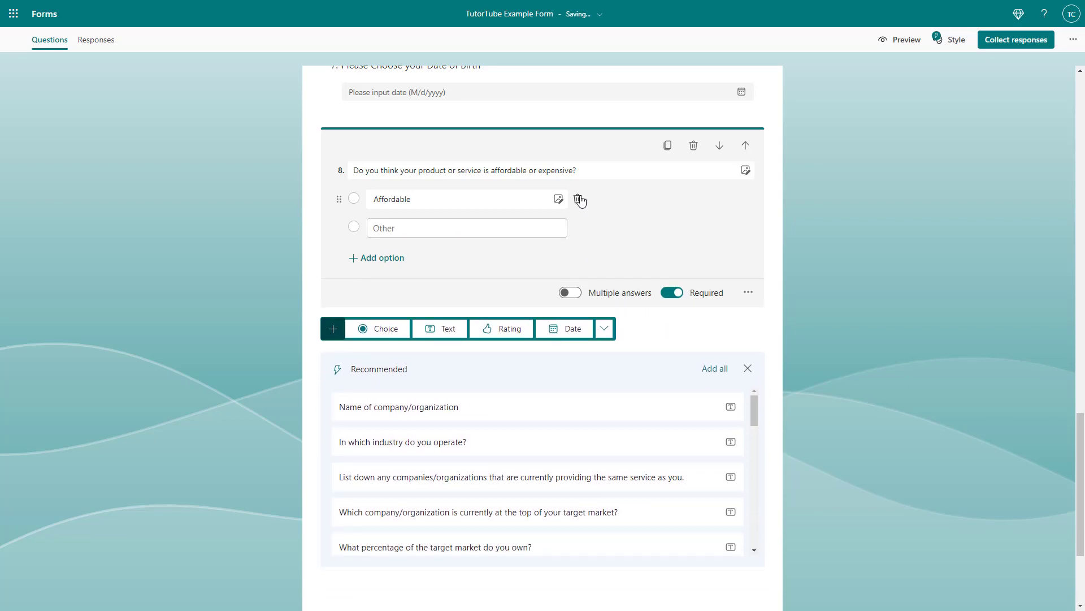
pyautogui.click(577, 198)
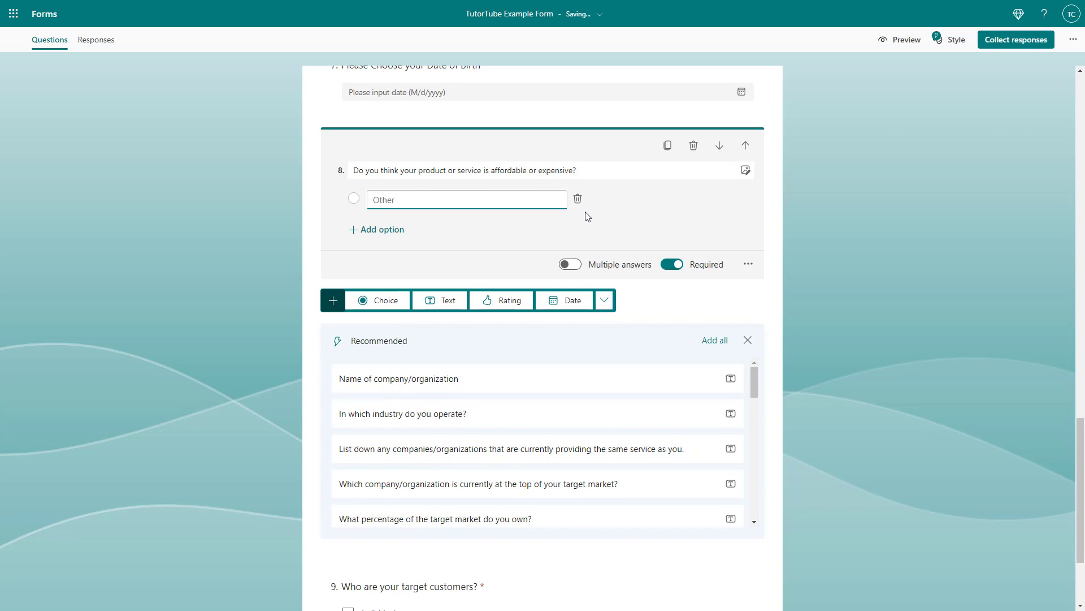
pyautogui.click(577, 199)
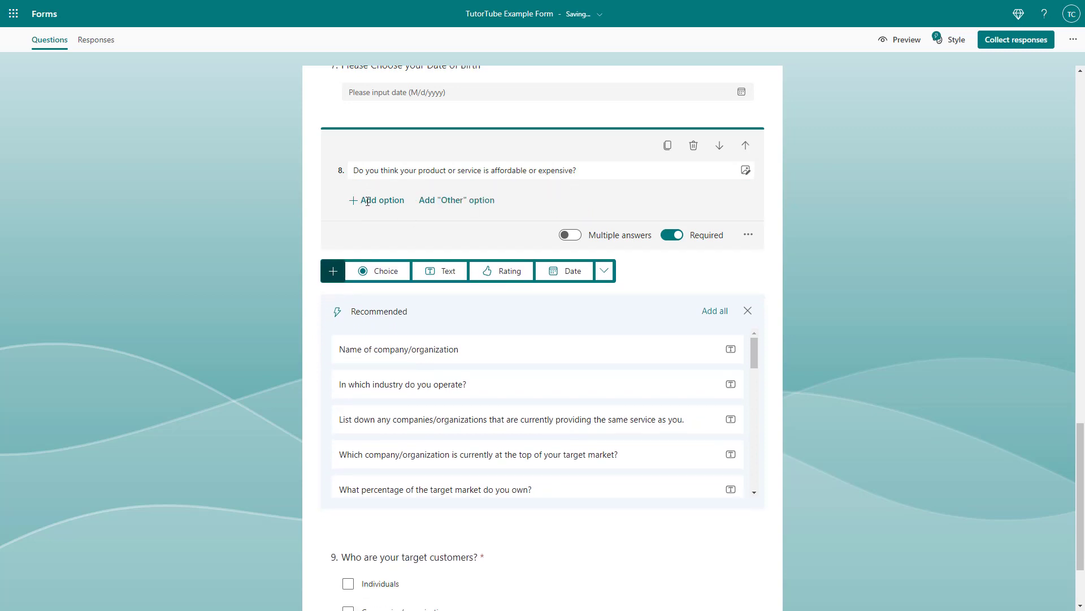
# - Add the answer options "Cheap" and "Expensive" to question 8 and move "Expensive" above "Cheap"
pyautogui.click(367, 200)
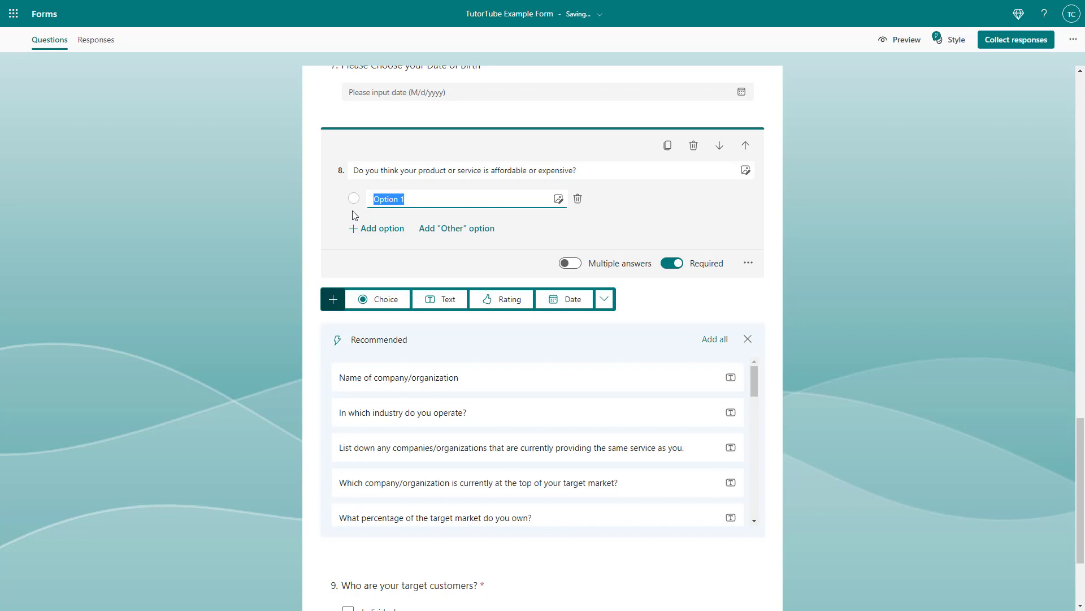
pyautogui.write('Cheap')
pyautogui.click(671, 232)
pyautogui.scroll(2, 500, 264)
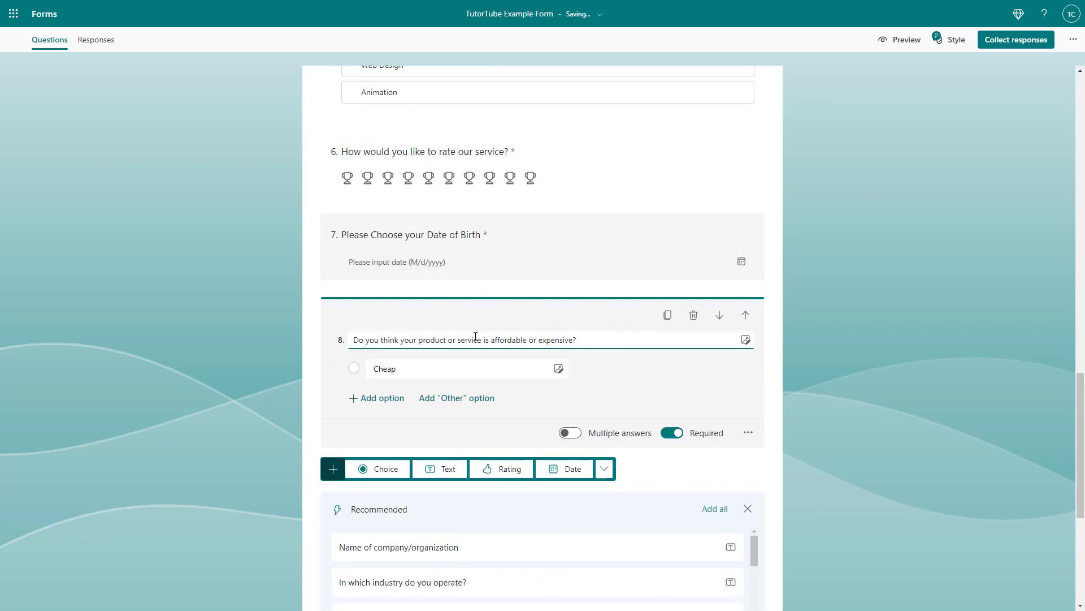
pyautogui.click(390, 344)
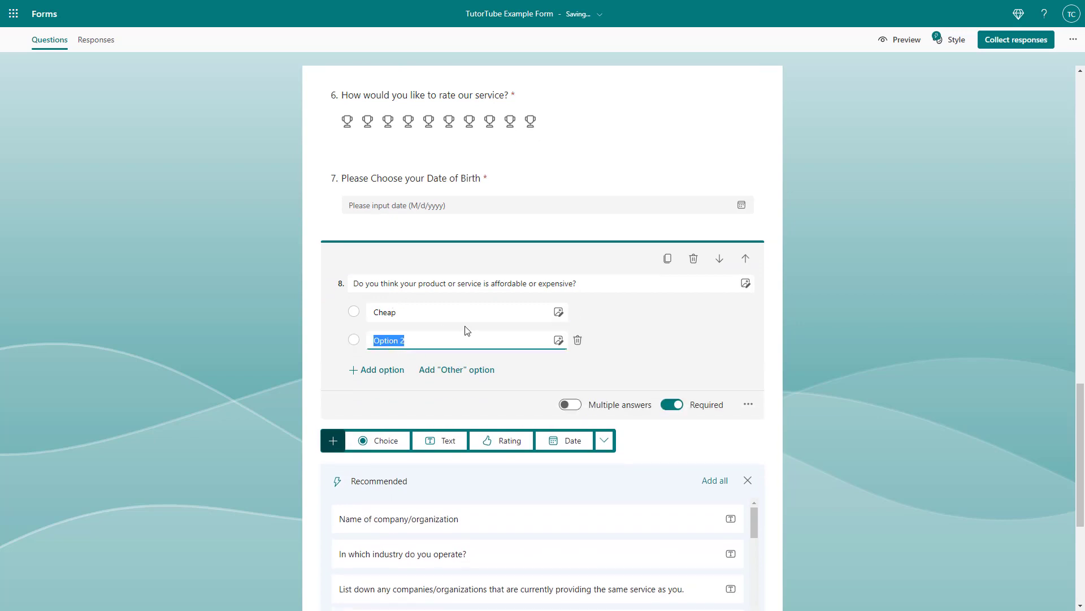
pyautogui.moveTo(454, 342); pyautogui.dragTo(335, 329)
pyautogui.write('Expensive')
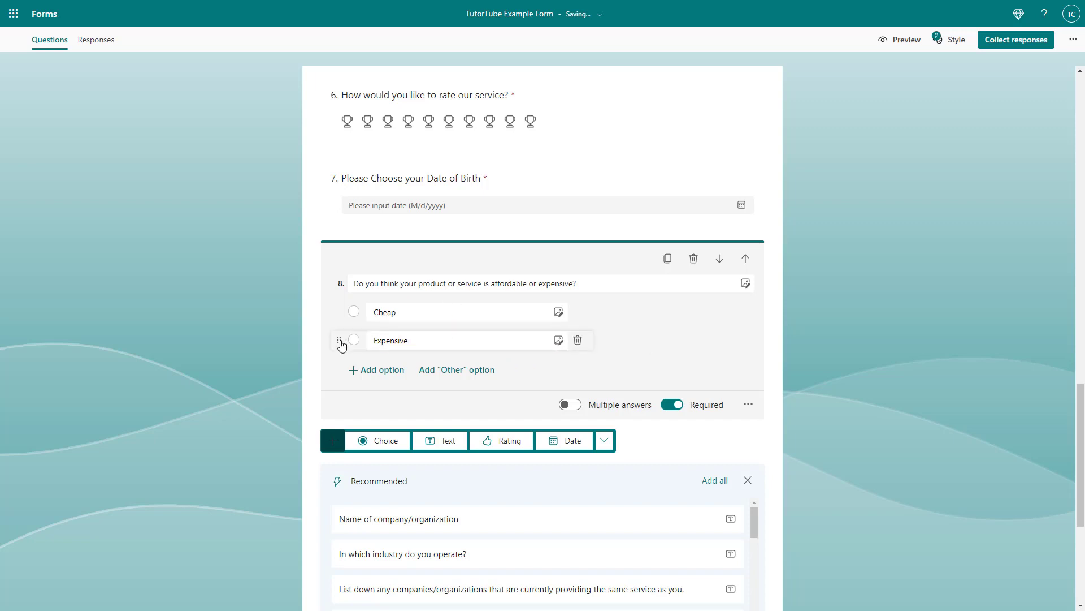
pyautogui.moveTo(340, 340); pyautogui.dragTo(341, 304)
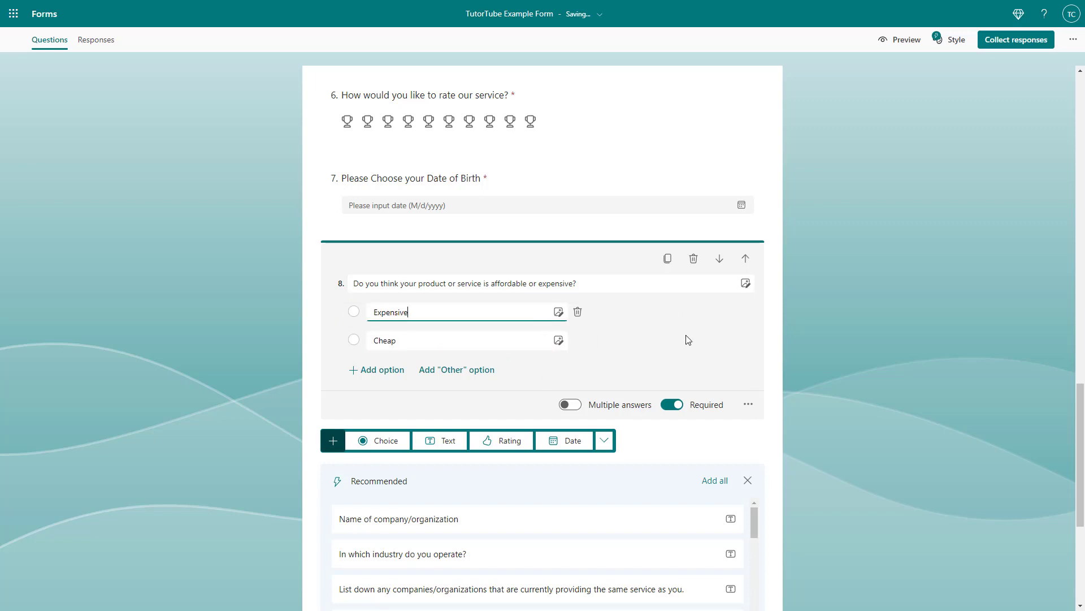
pyautogui.click(546, 337)
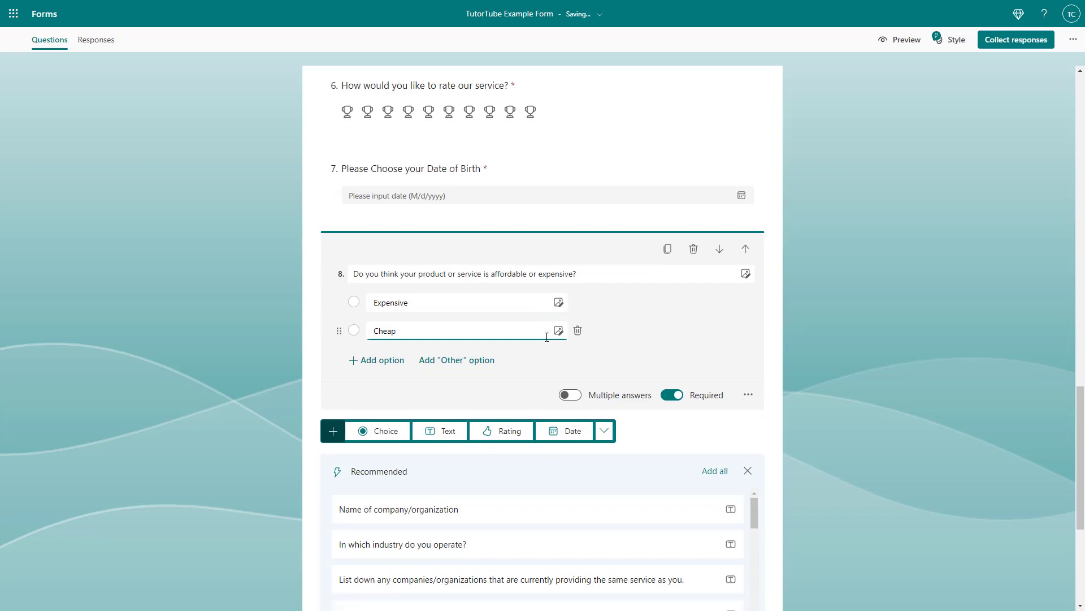
# - Open question 9 for editing, then copy "organizations" from the "Companies/organizations" option and remove it there
pyautogui.scroll(-5, 463, 317)
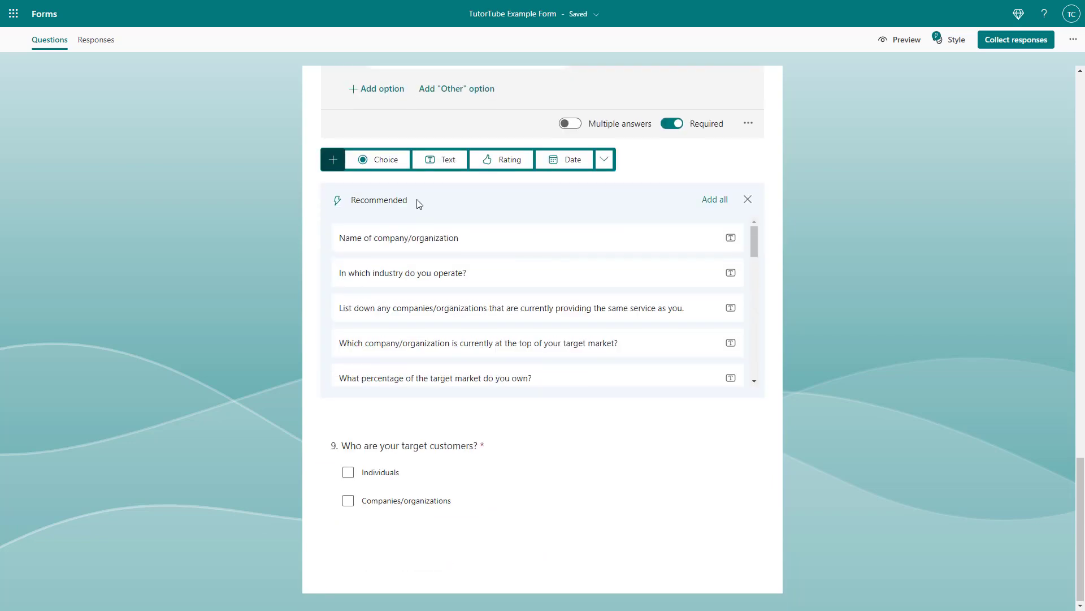
pyautogui.scroll(3, 444, 249)
pyautogui.scroll(-3, 462, 282)
pyautogui.scroll(-2, 461, 287)
pyautogui.click(525, 491)
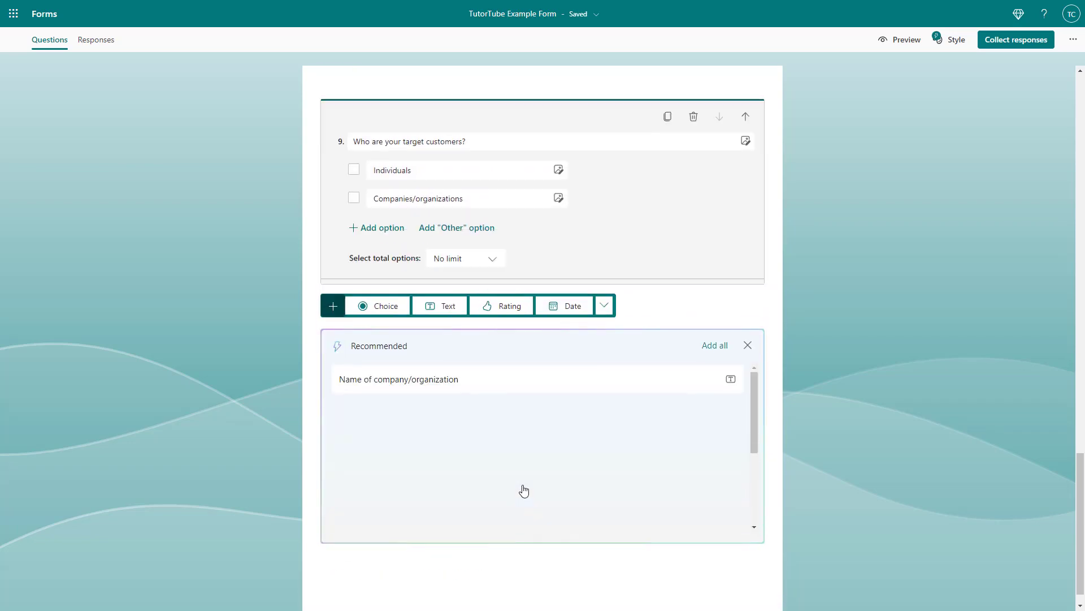
pyautogui.scroll(2, 490, 220)
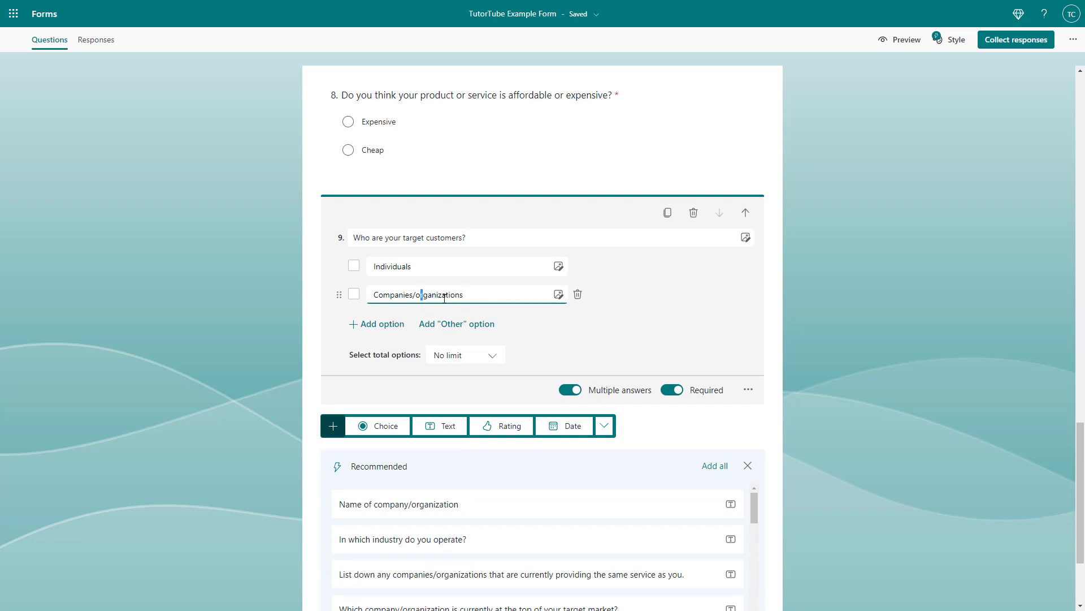
pyautogui.moveTo(445, 298); pyautogui.dragTo(610, 323)
pyautogui.press('Left')
pyautogui.press('Left')
pyautogui.hotkey('shift', 'Right')
pyautogui.hotkey('shift', 'Right')
pyautogui.hotkey('shift', 'Right')
pyautogui.hotkey('shift', 'Right')
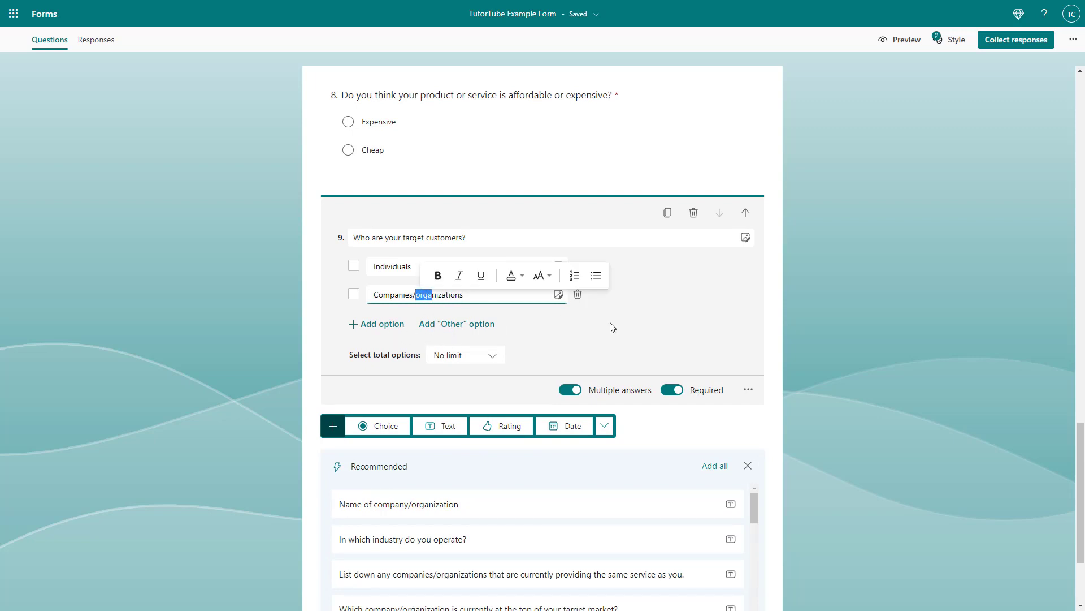
pyautogui.hotkey('shift', 'Right')
pyautogui.hotkey('shift', 'Right')
pyautogui.hotkey('shift', 'Right')
pyautogui.hotkey('shift', 'Right')
pyautogui.hotkey('shift', 'Right')
pyautogui.hotkey('shift', 'Right')
pyautogui.hotkey('shift', 'Right')
pyautogui.hotkey('shift', 'Right')
pyautogui.hotkey('shift', 'Right')
pyautogui.hotkey('ctrl', 'c')
pyautogui.press('BackSpace')
# - Add "Organizations" as a third answer option of question 9 and correct the second option to "Companies"
pyautogui.click(376, 323)
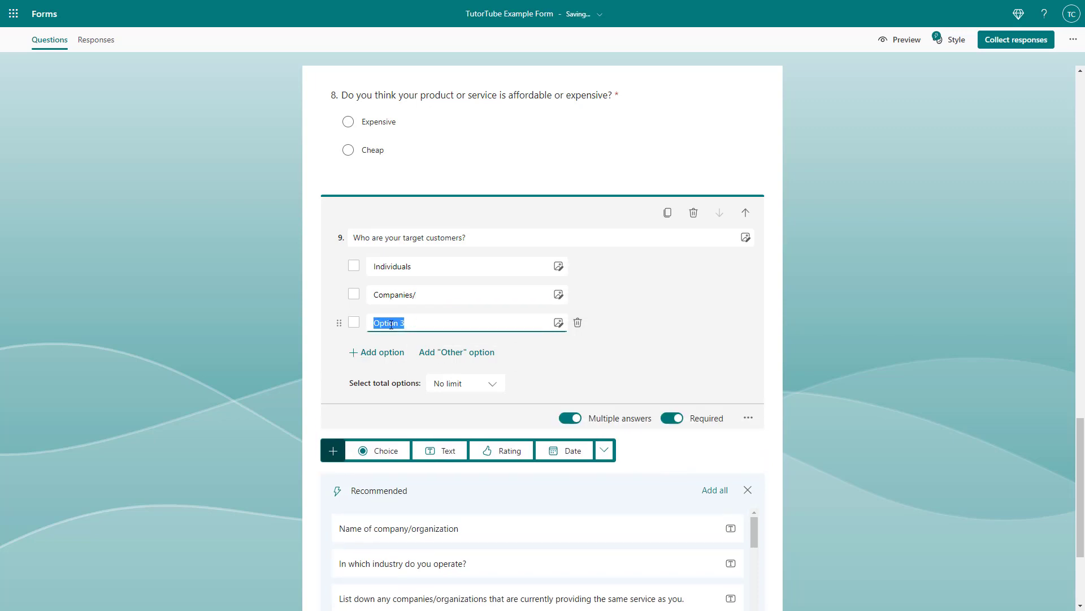
pyautogui.hotkey('ctrl', 'v')
pyautogui.press('BackSpace')
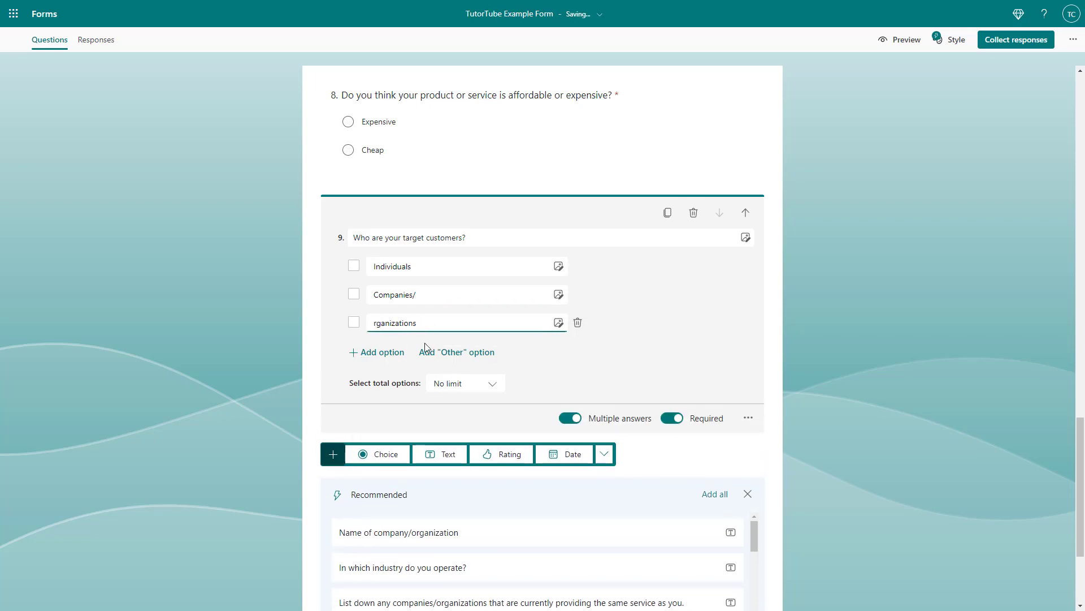
pyautogui.write('O')
pyautogui.click(432, 295)
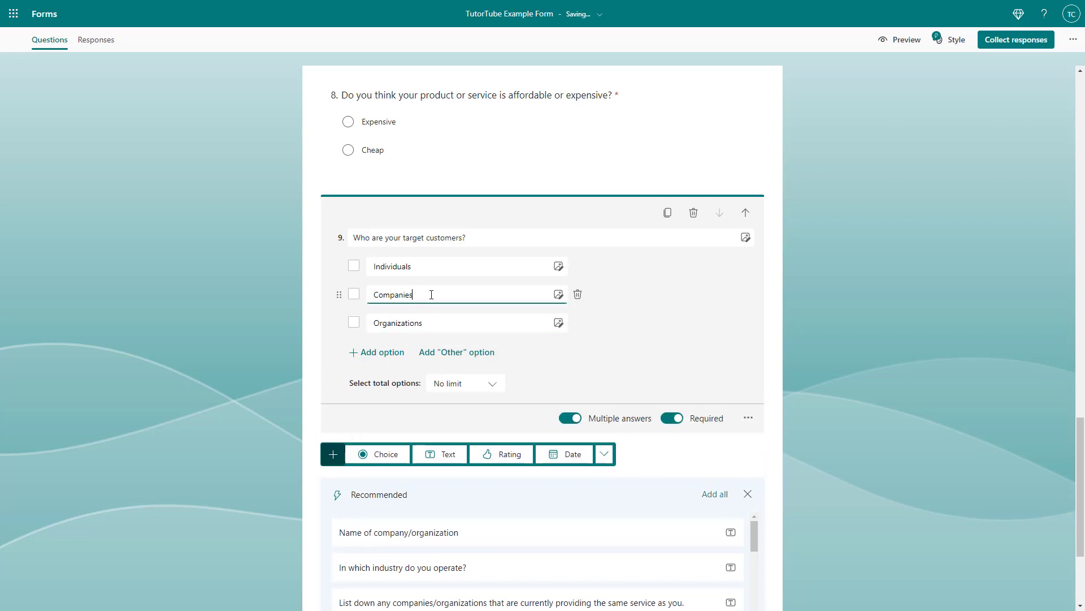
pyautogui.click(839, 264)
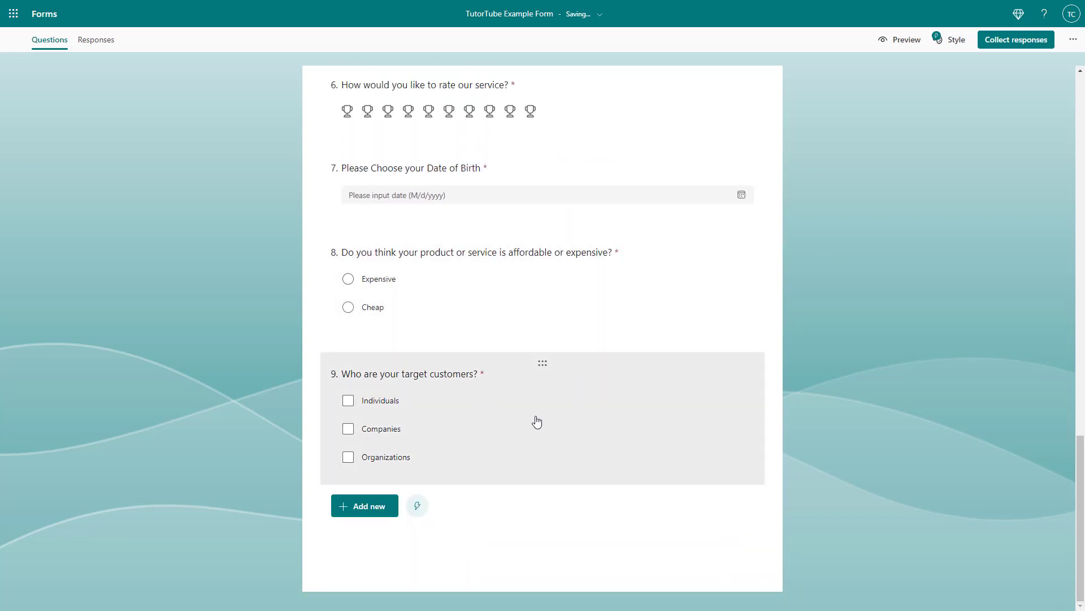
pyautogui.click(537, 421)
pyautogui.click(801, 420)
# - Add a choice question 10 with the text "Would you like to work with us?"
pyautogui.click(374, 506)
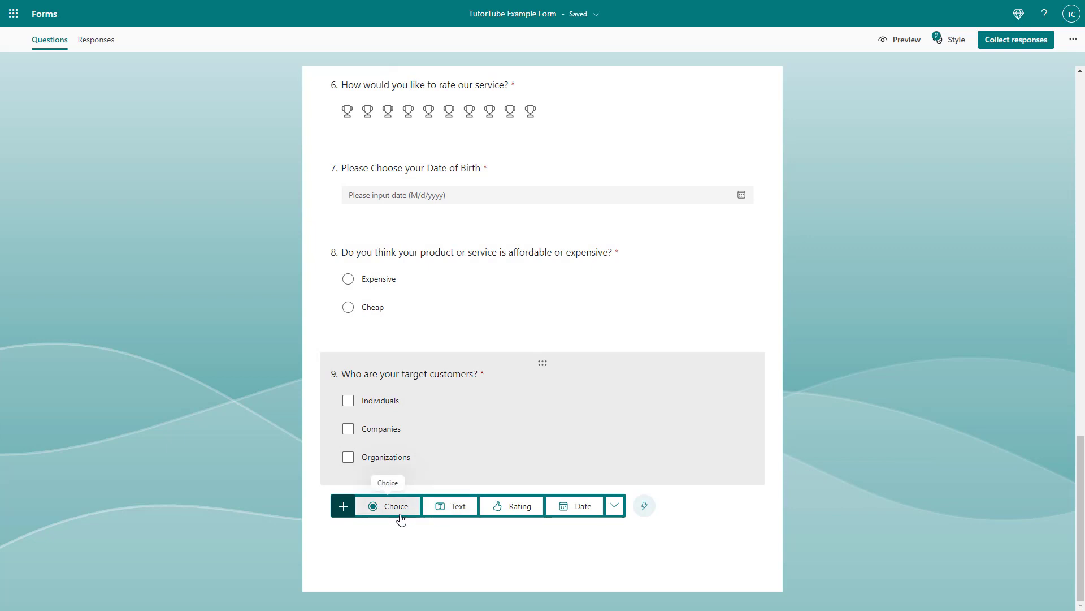
pyautogui.click(396, 506)
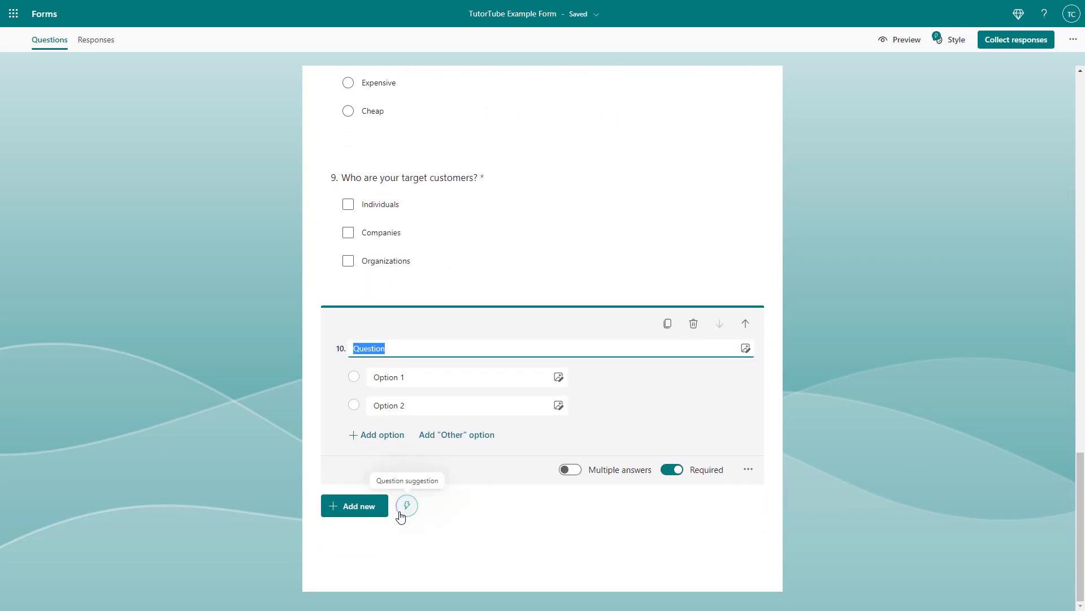
pyautogui.write('Would you like to work with us?')
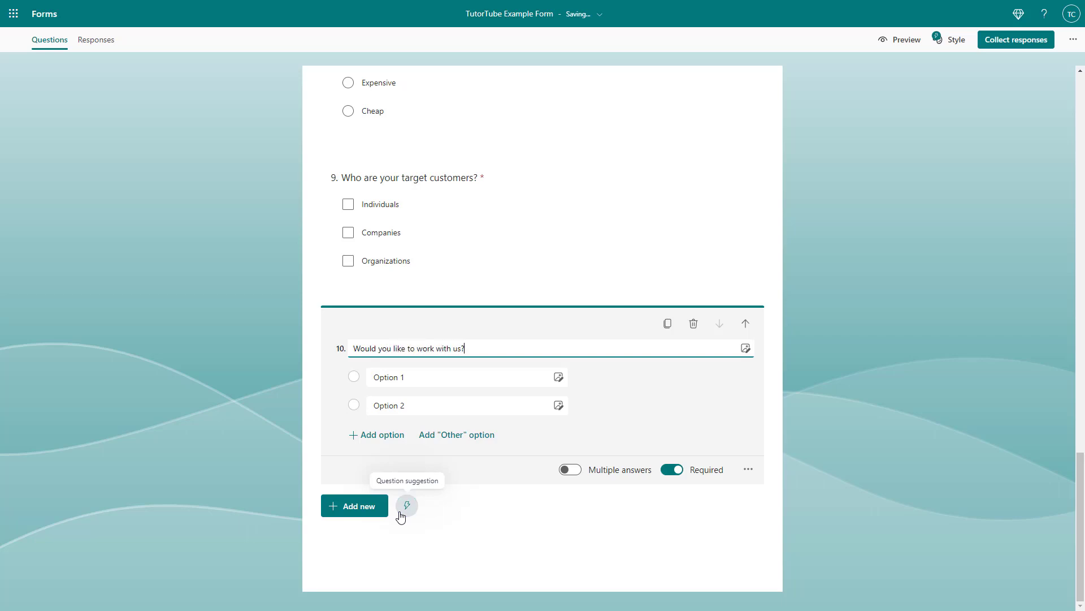
pyautogui.click(645, 391)
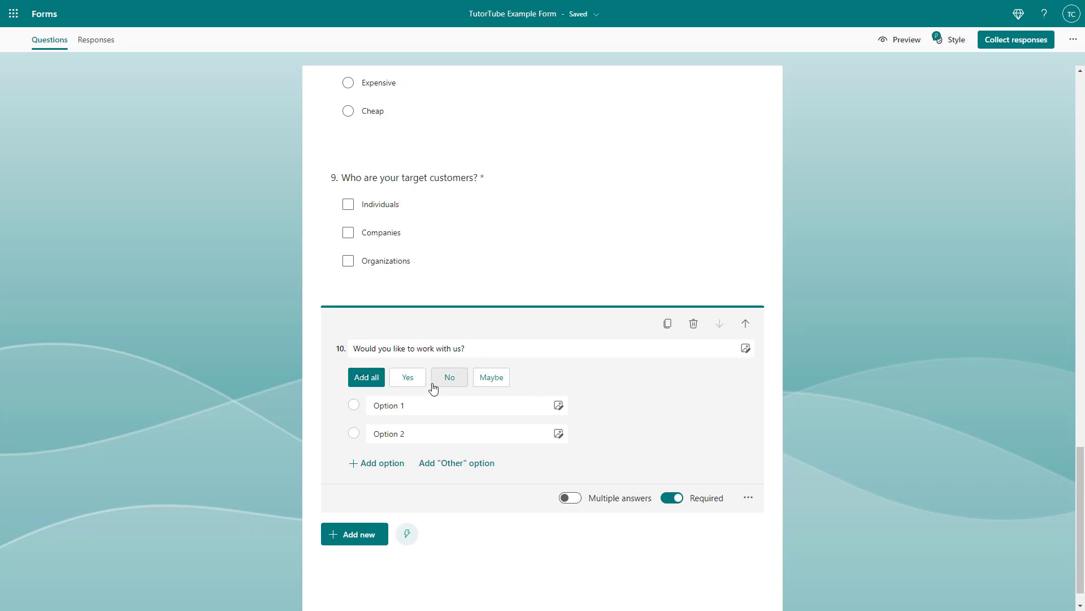
# - Add all suggested answer options "Yes", "No" and "Maybe" to question 10
pyautogui.click(384, 350)
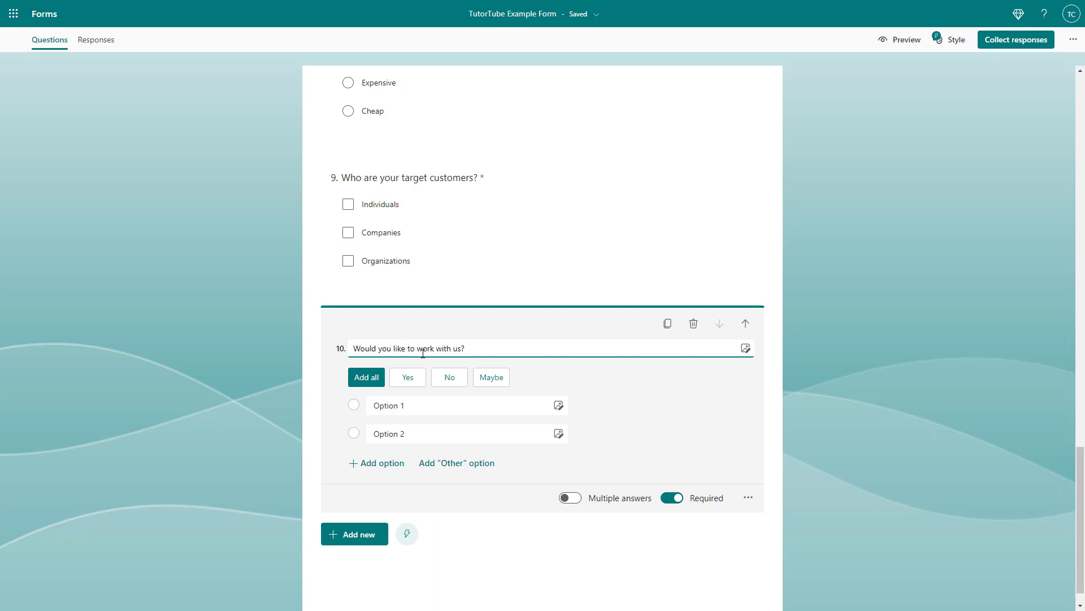
pyautogui.moveTo(422, 348); pyautogui.dragTo(467, 349)
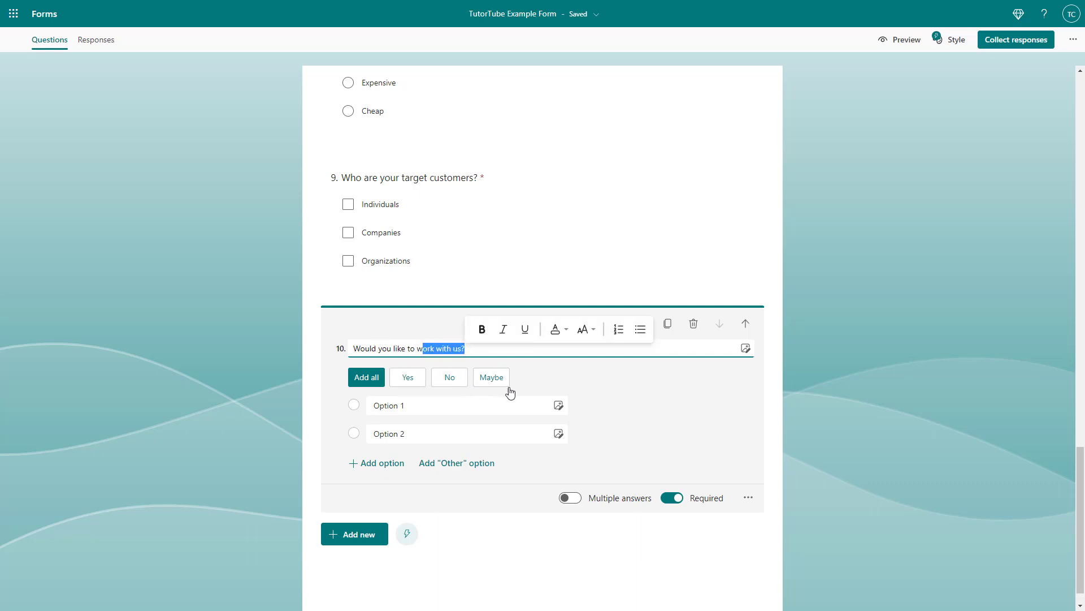
pyautogui.click(363, 377)
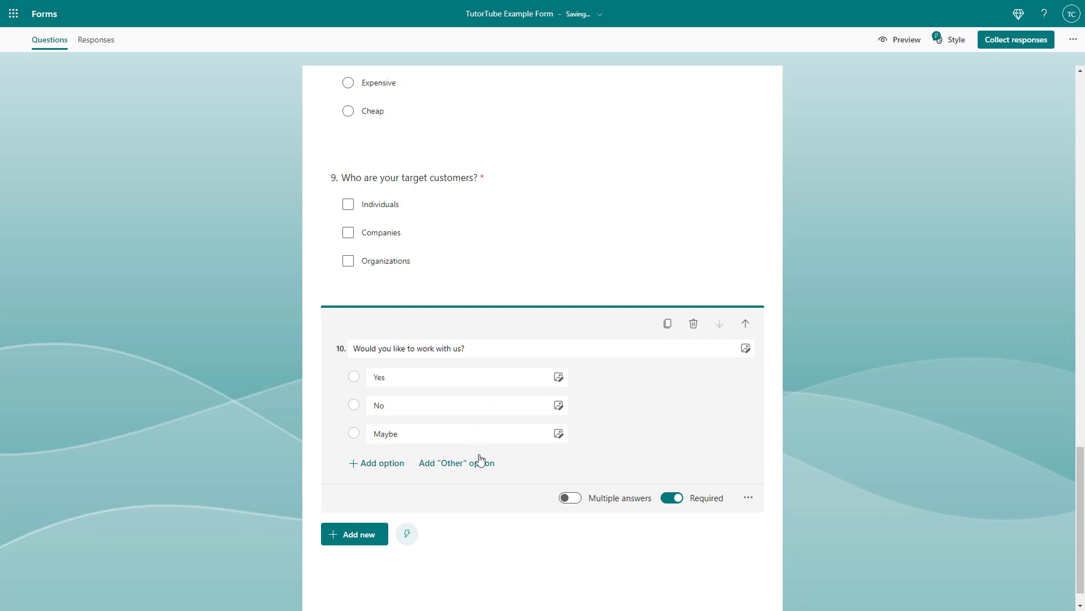
pyautogui.scroll(2, 480, 491)
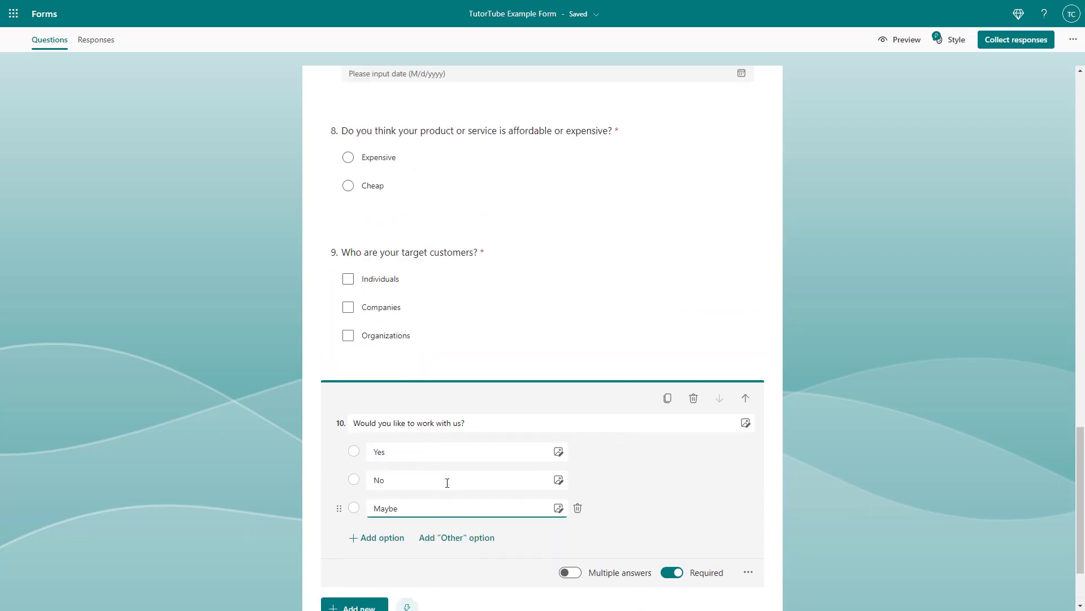